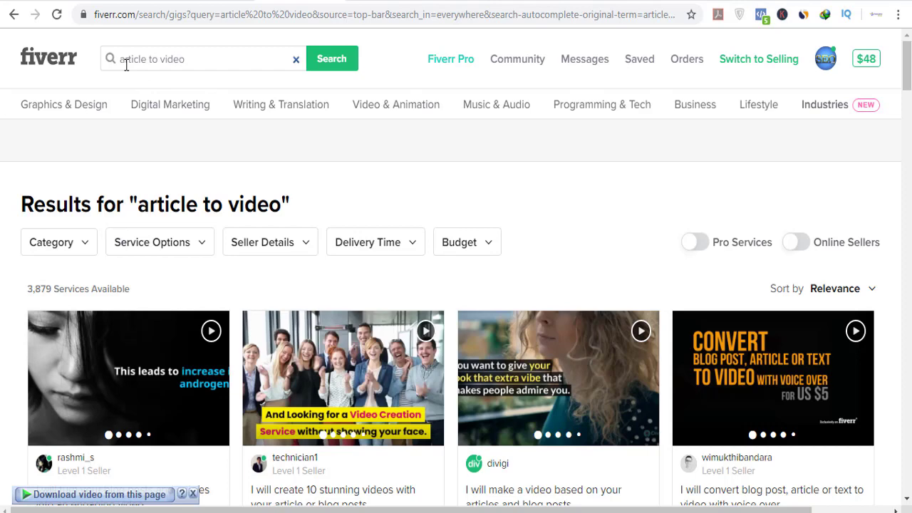
# Browse the Fiverr gigs for "article to video", examining their ratings and starting prices.
pyautogui.scroll(-3, 383, 157)
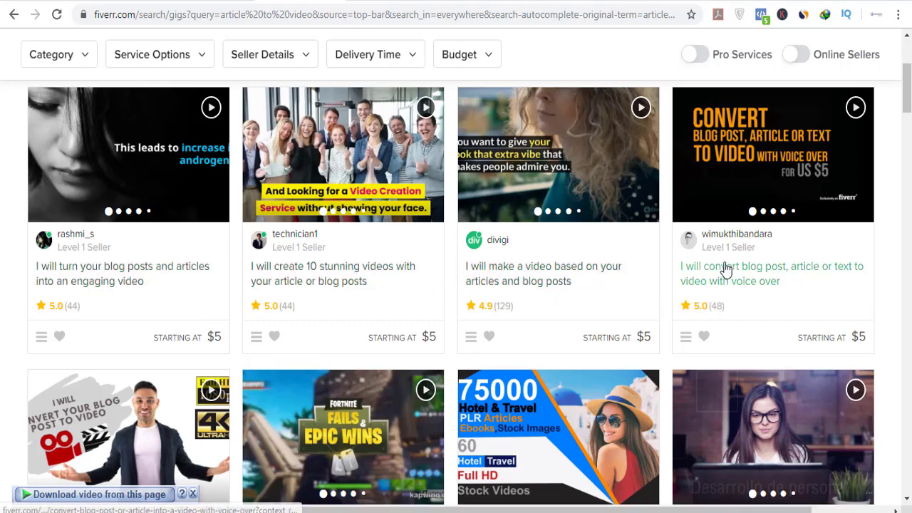
pyautogui.scroll(-1, 456, 297)
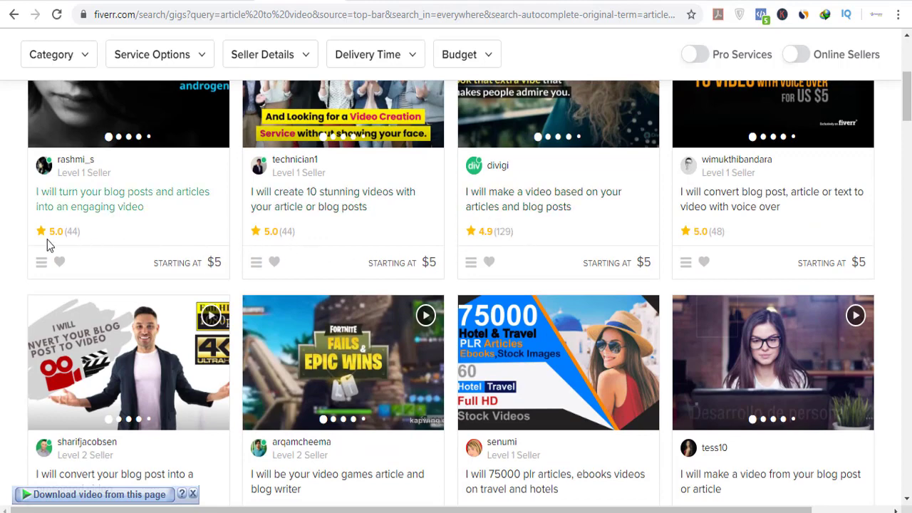
pyautogui.scroll(-3, 137, 261)
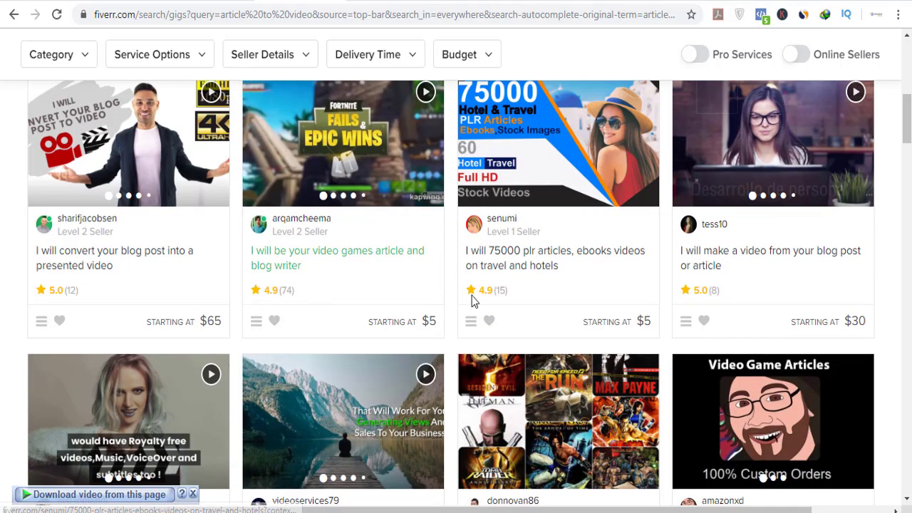
pyautogui.scroll(-2, 416, 285)
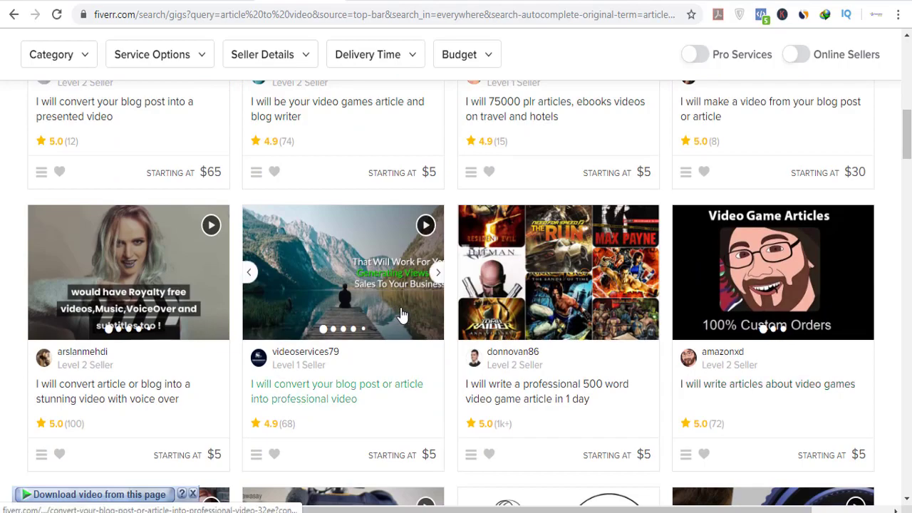
pyautogui.scroll(-8, 403, 315)
pyautogui.scroll(10, 402, 314)
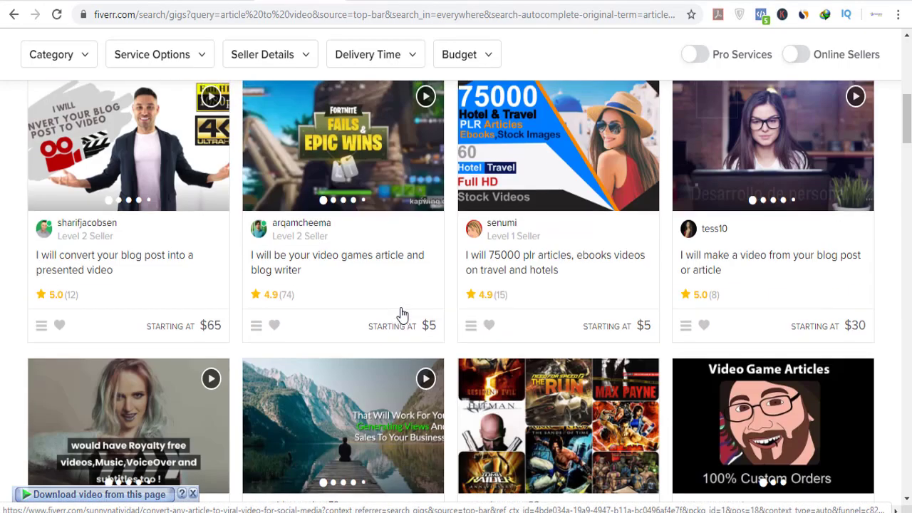
pyautogui.scroll(5, 403, 314)
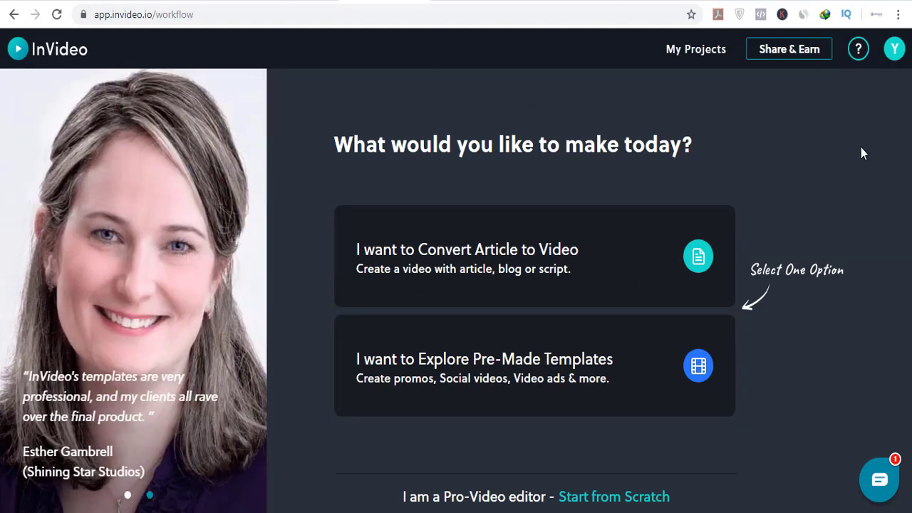
# In InVideo, start an article-to-video project using the Business story theme in the 16:9 Wide format.
pyautogui.click(458, 264)
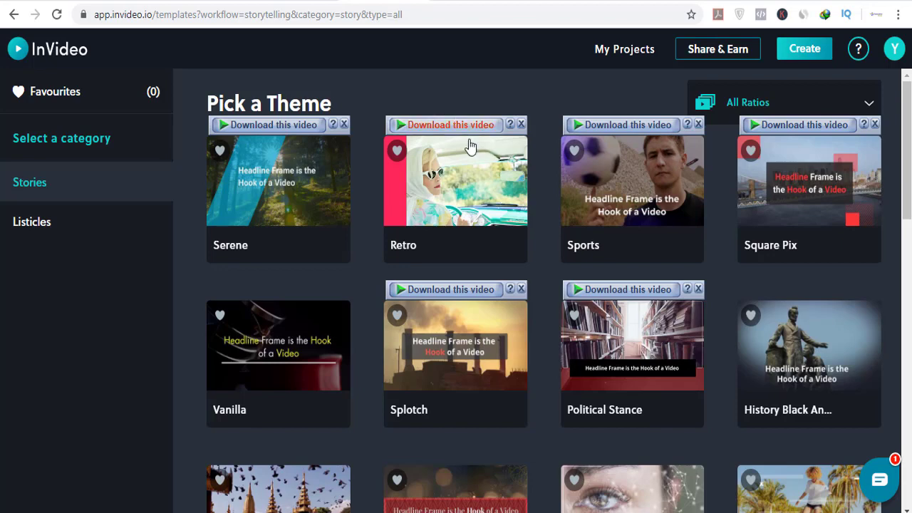
pyautogui.scroll(-5, 535, 225)
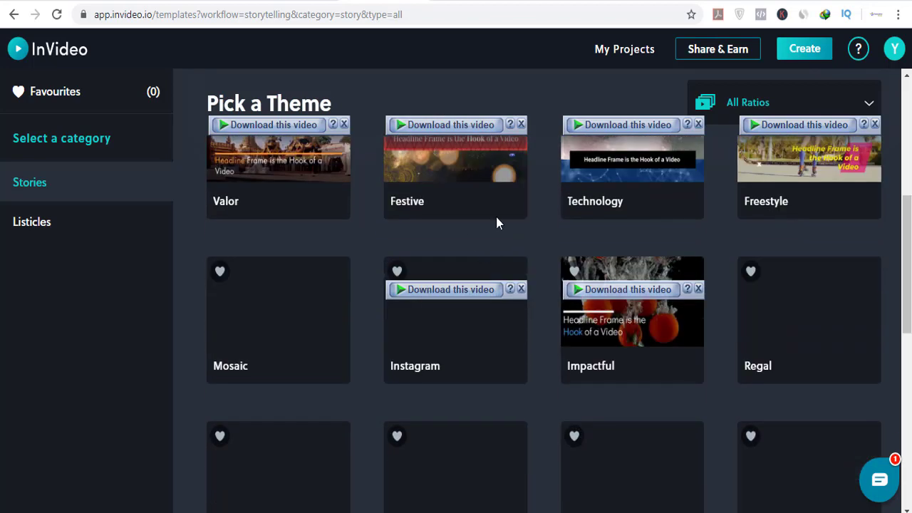
pyautogui.scroll(2, 516, 192)
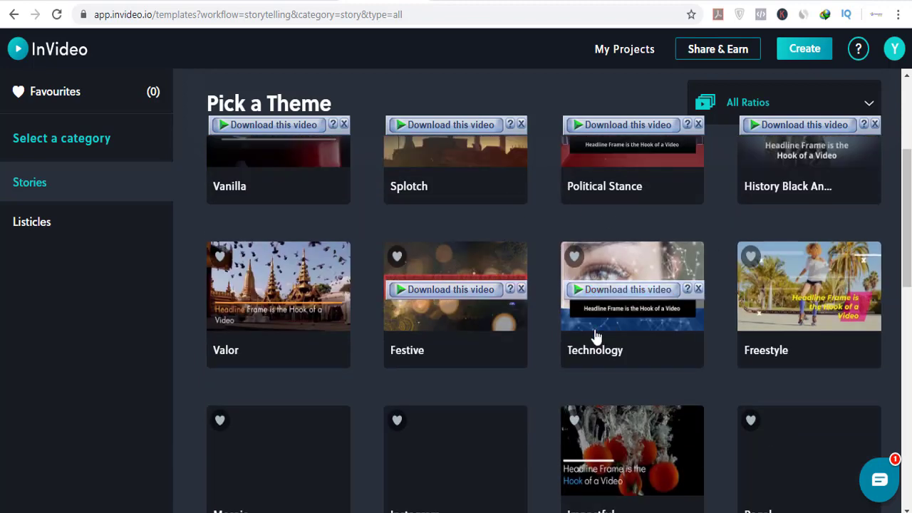
pyautogui.scroll(1, 451, 314)
pyautogui.scroll(-4, 450, 313)
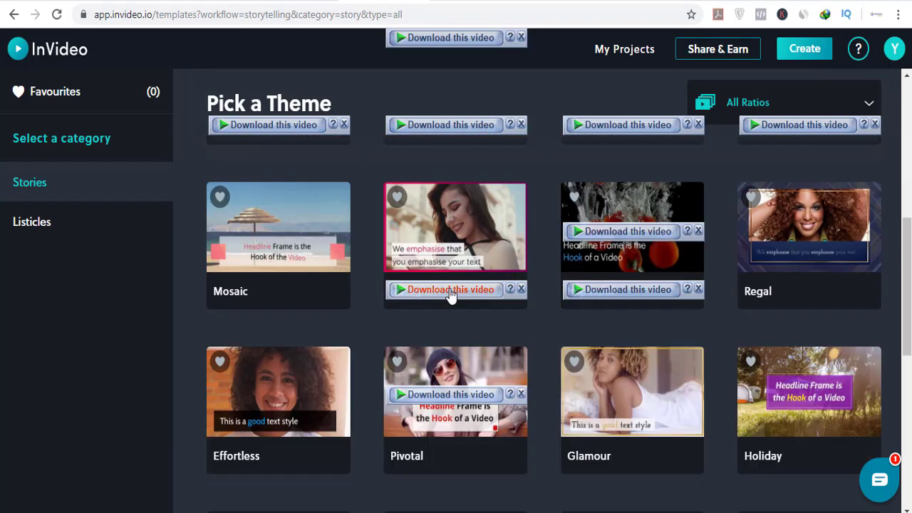
pyautogui.scroll(-1, 451, 295)
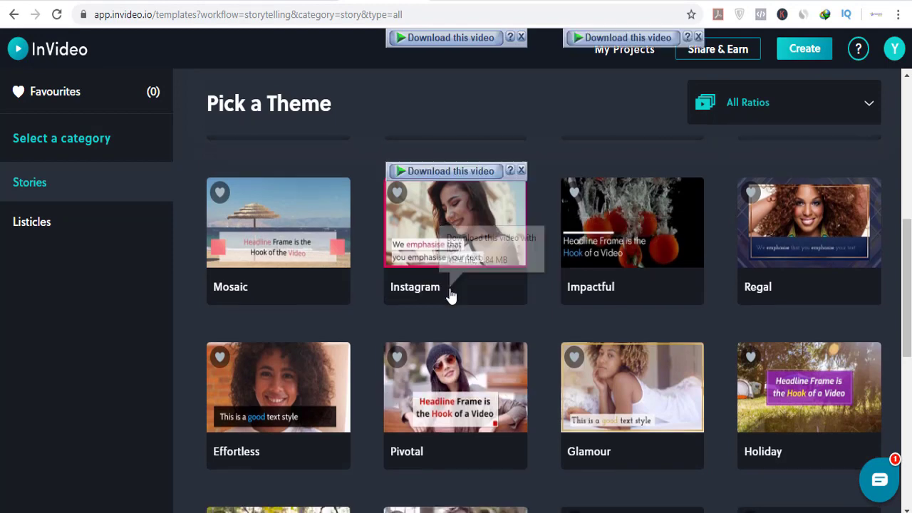
pyautogui.scroll(-1, 450, 295)
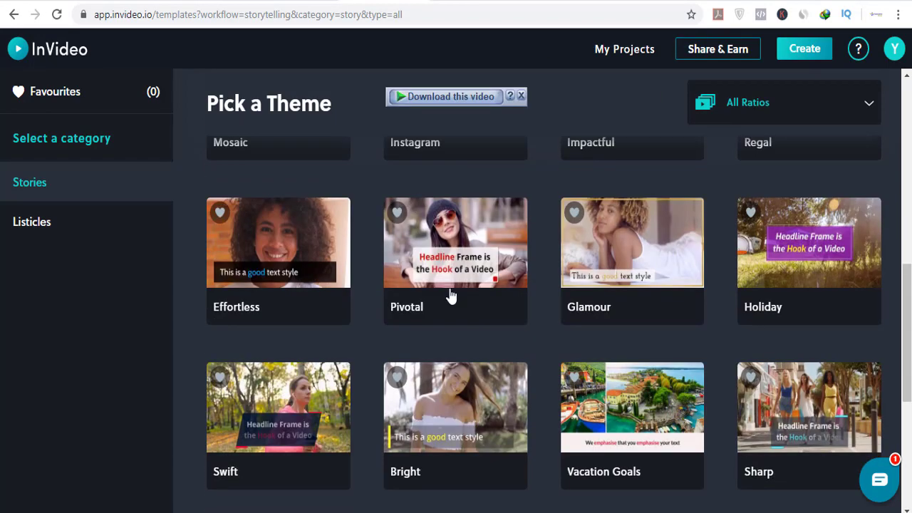
pyautogui.scroll(-2, 451, 295)
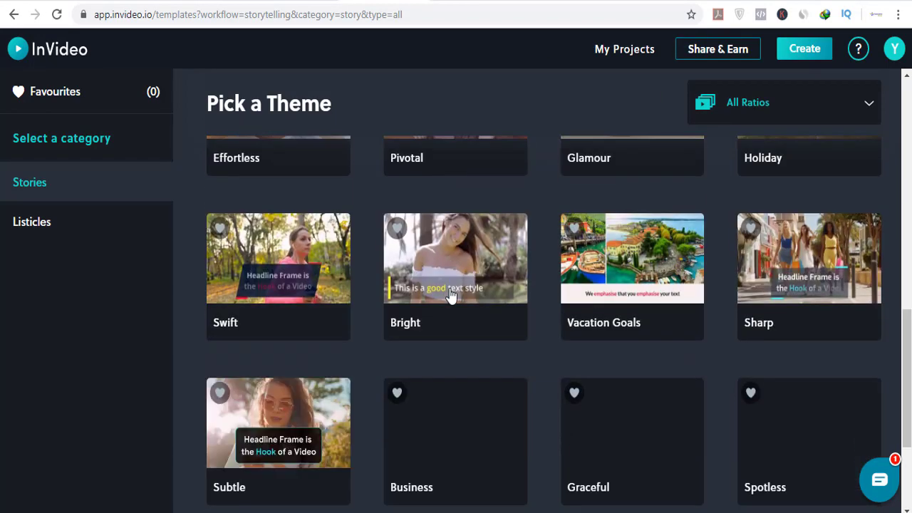
pyautogui.scroll(-3, 450, 295)
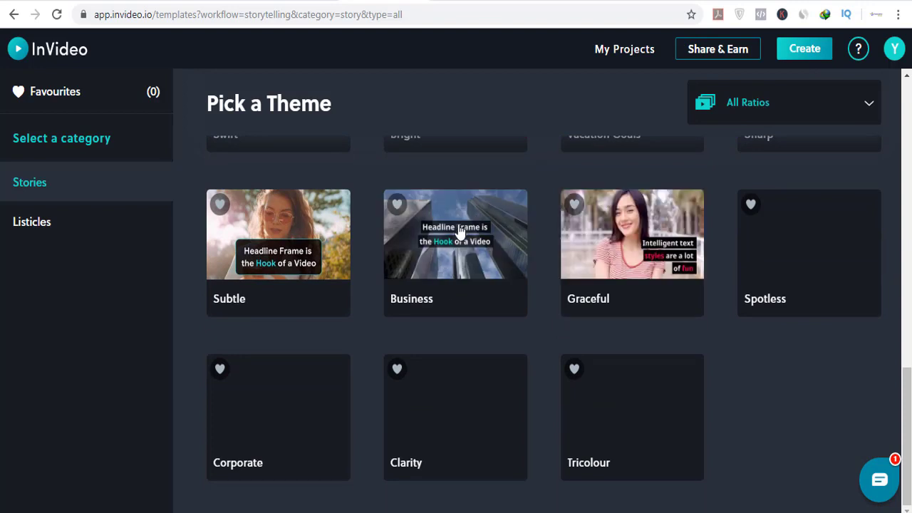
pyautogui.click(460, 233)
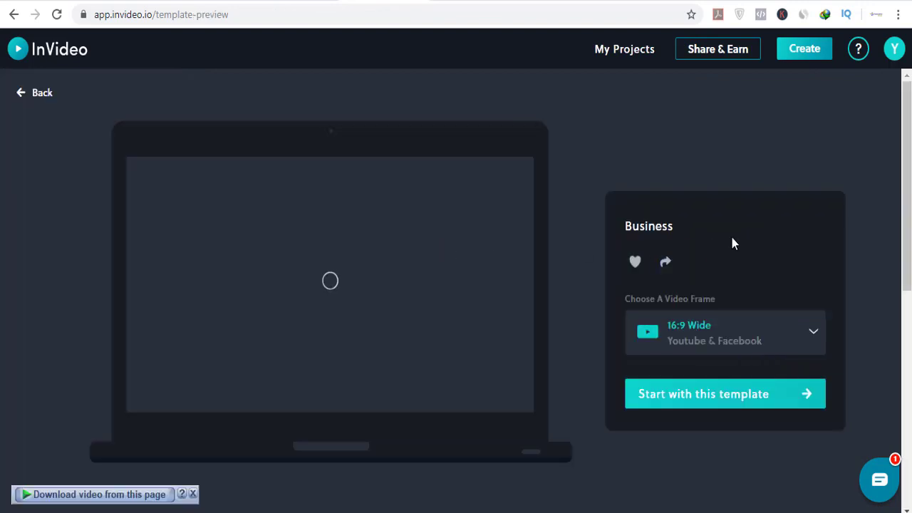
pyautogui.click(737, 397)
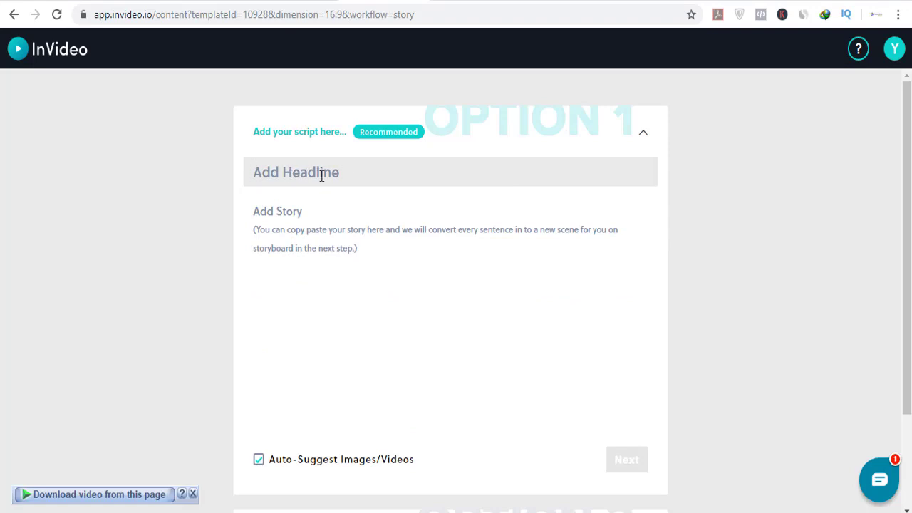
# Enter "Make Money from Home" as the script's headline.
pyautogui.write('MAk')
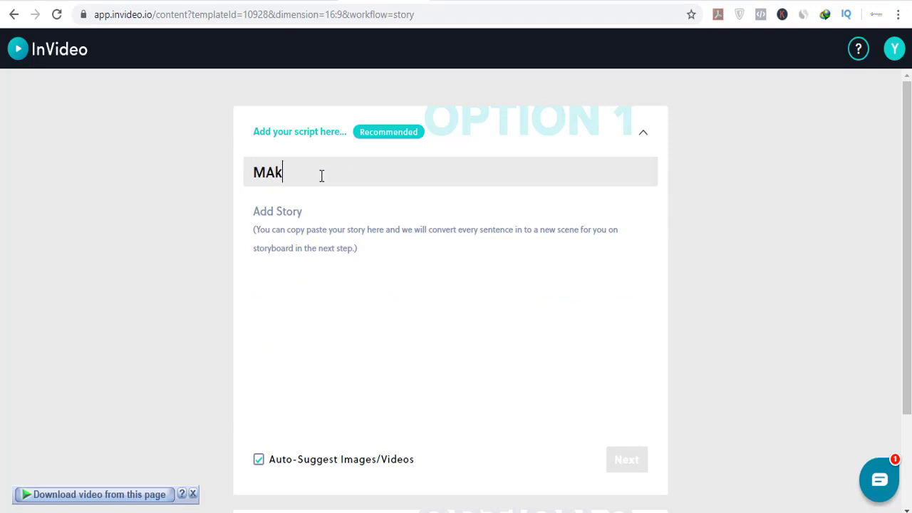
pyautogui.write('e')
pyautogui.press('BackSpace')
pyautogui.press('BackSpace')
pyautogui.press('BackSpace')
pyautogui.press('BackSpace')
pyautogui.write('ake Moeny f')
pyautogui.press('BackSpace')
pyautogui.press('BackSpace')
pyautogui.press('BackSpace')
pyautogui.press('BackSpace')
pyautogui.press('BackSpace')
pyautogui.write('ney from Ho')
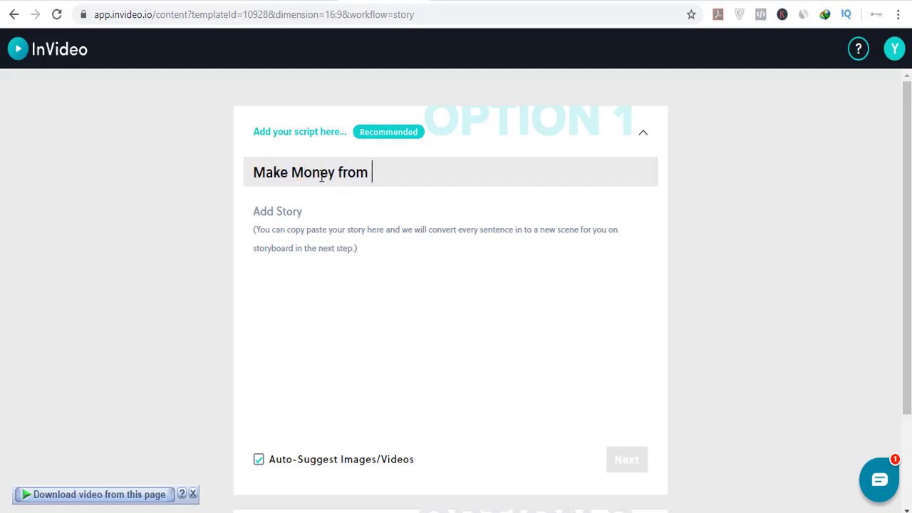
pyautogui.write('me')
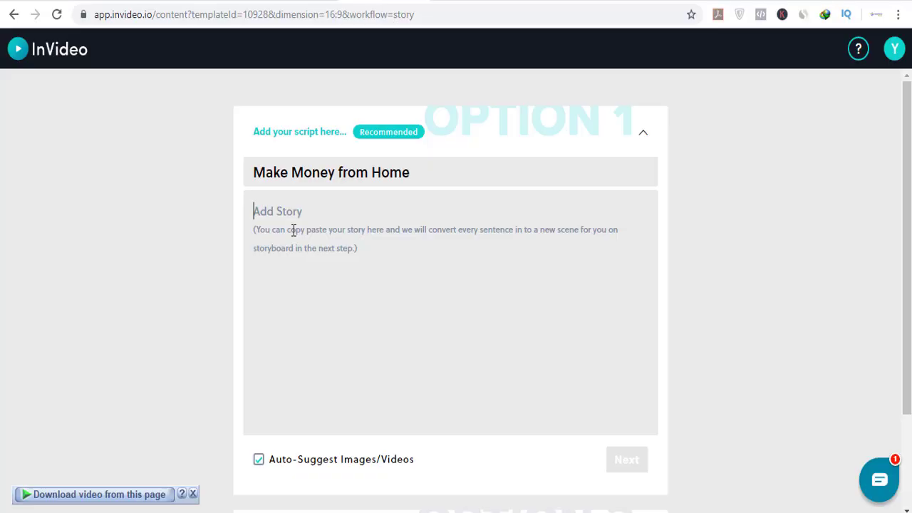
# Add the story paragraph about the "Best Work at Home Job for Retired People" and generate the storyboard with auto-suggested media.
pyautogui.write('If you are retired from job and looking for "Best Work at Home Job for Retired People" then I have an excellent solution for you. So please read this post carefully.')
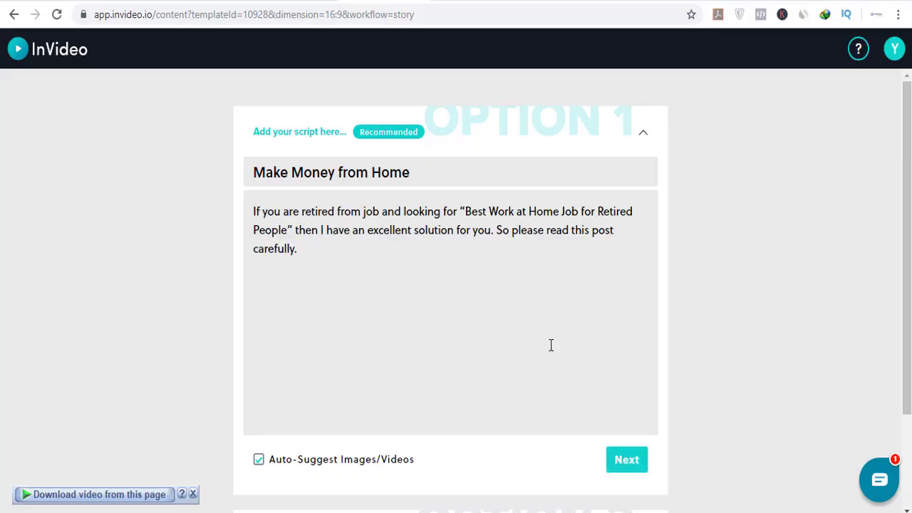
pyautogui.scroll(-2, 492, 361)
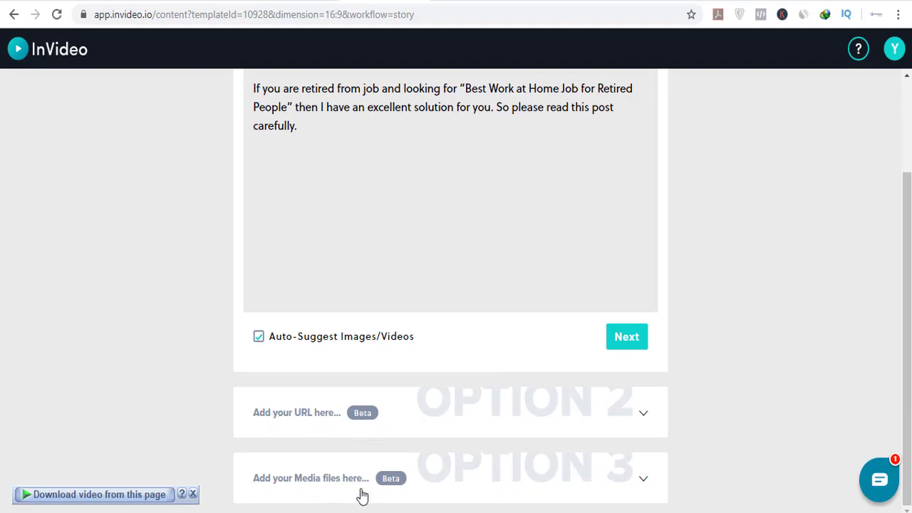
pyautogui.scroll(1, 274, 421)
pyautogui.scroll(1, 258, 397)
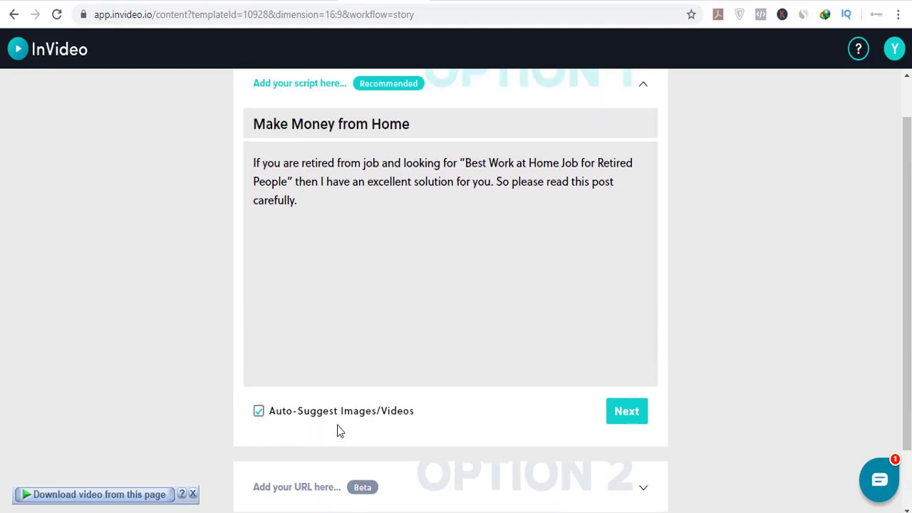
pyautogui.click(627, 412)
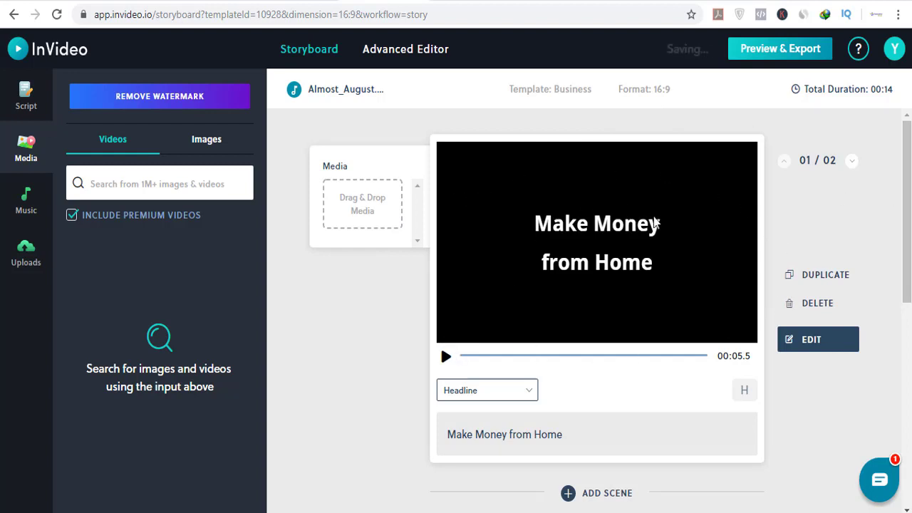
# Review the headline and story scenes in the storyboard and play the headline scene's preview.
pyautogui.moveTo(907, 212); pyautogui.dragTo(908, 416)
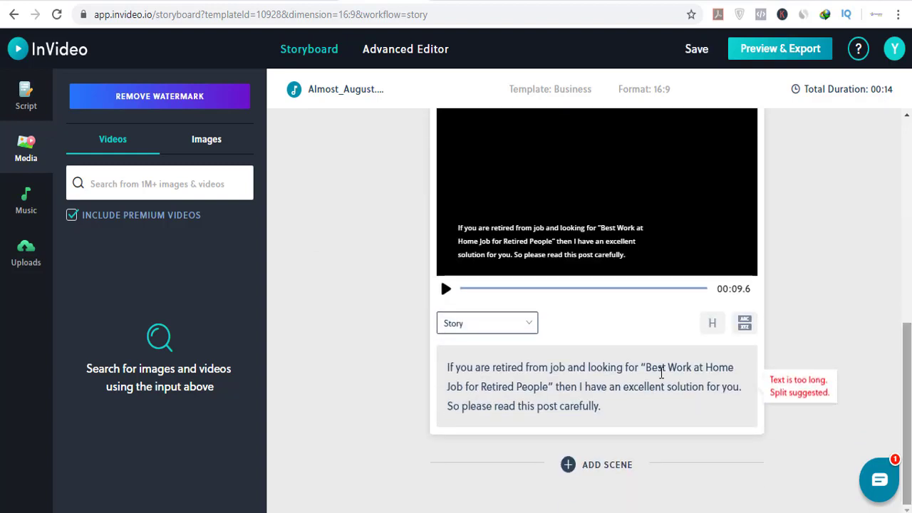
pyautogui.moveTo(580, 370)
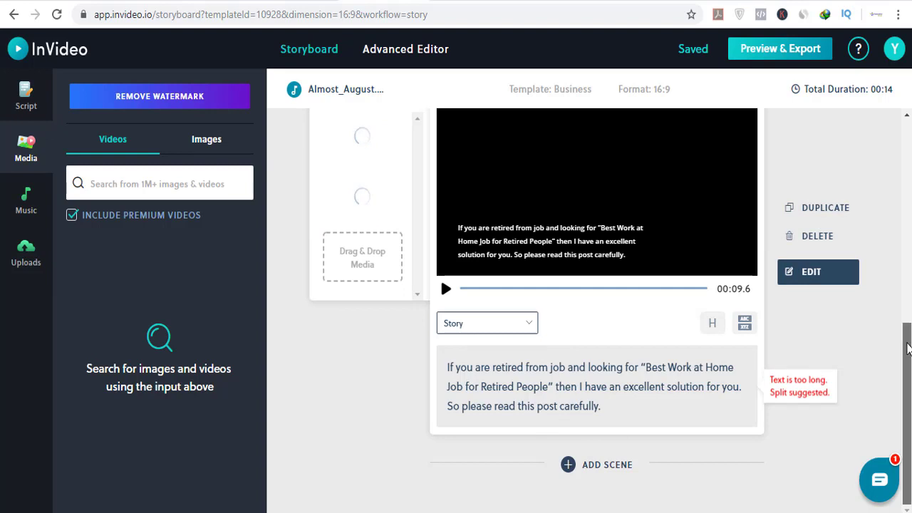
pyautogui.moveTo(907, 375); pyautogui.dragTo(907, 173)
pyautogui.moveTo(328, 411)
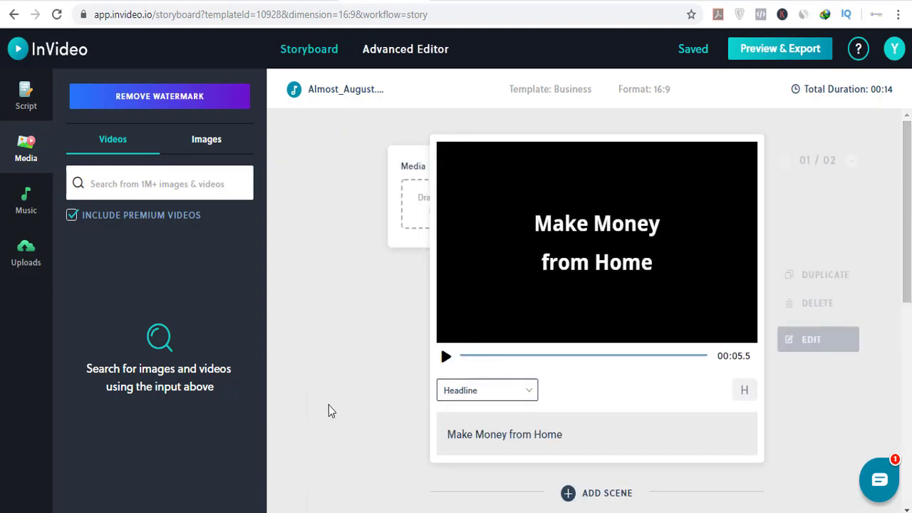
pyautogui.click(443, 358)
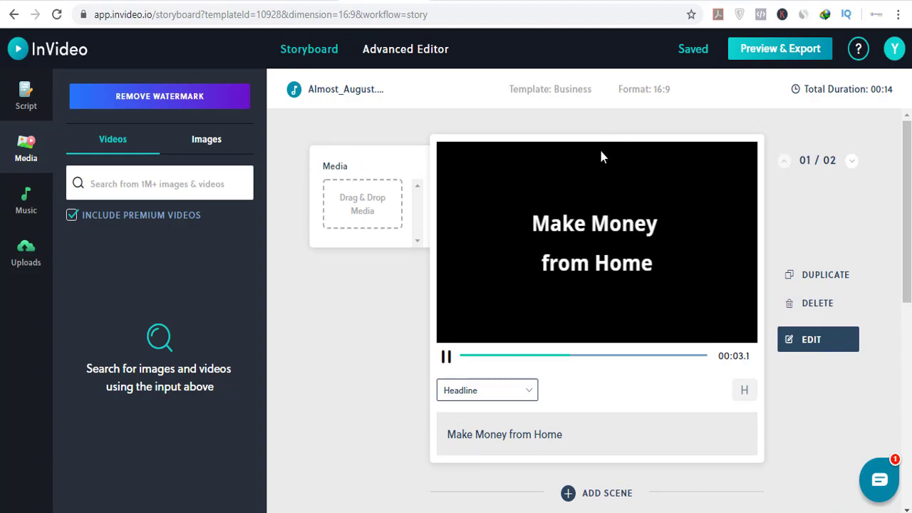
# Search the stock images for "money" and add the picture of scattered dollar bills to the headline scene as its background.
pyautogui.click(31, 156)
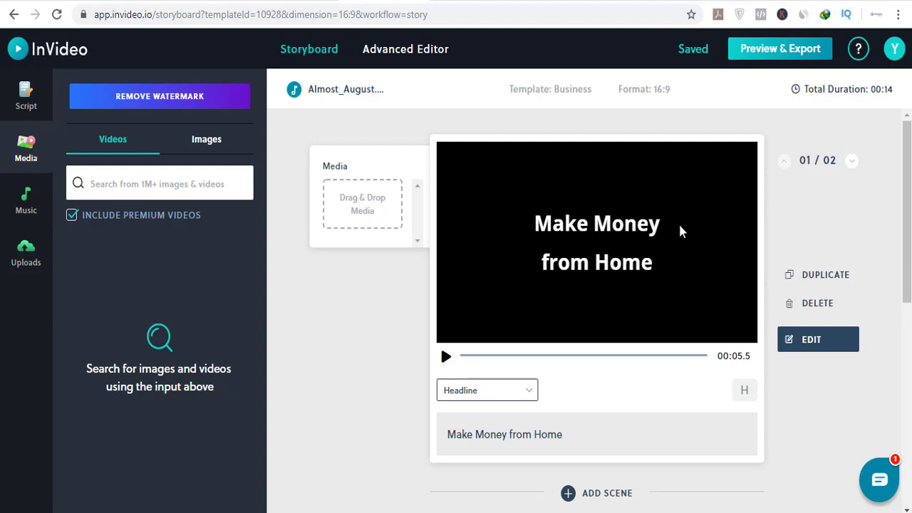
pyautogui.click(199, 141)
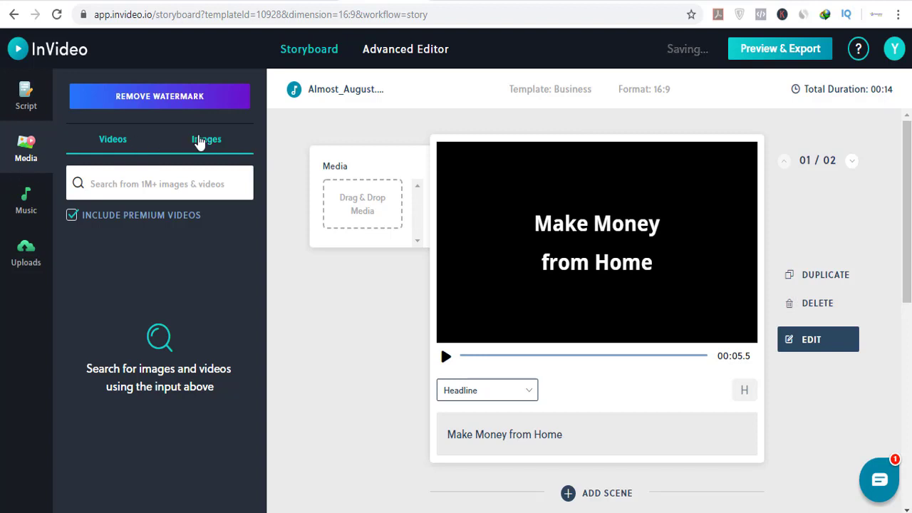
pyautogui.click(111, 179)
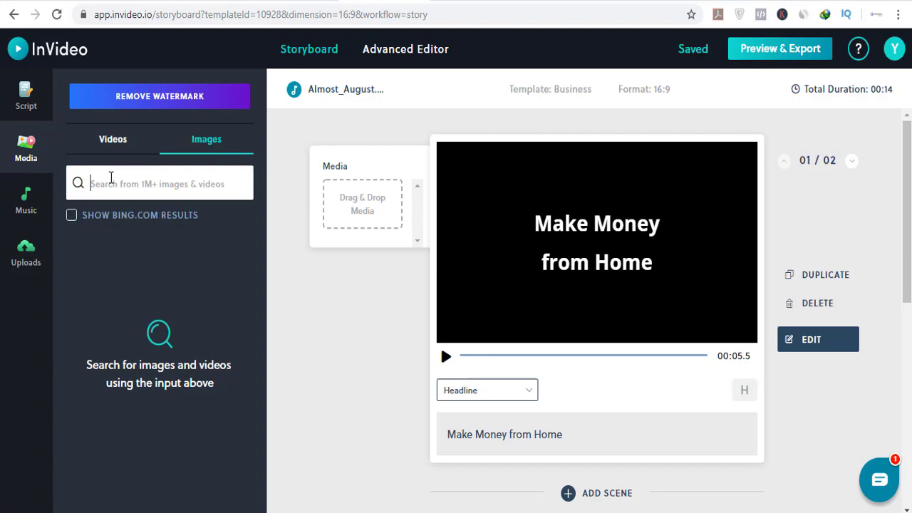
pyautogui.write('money')
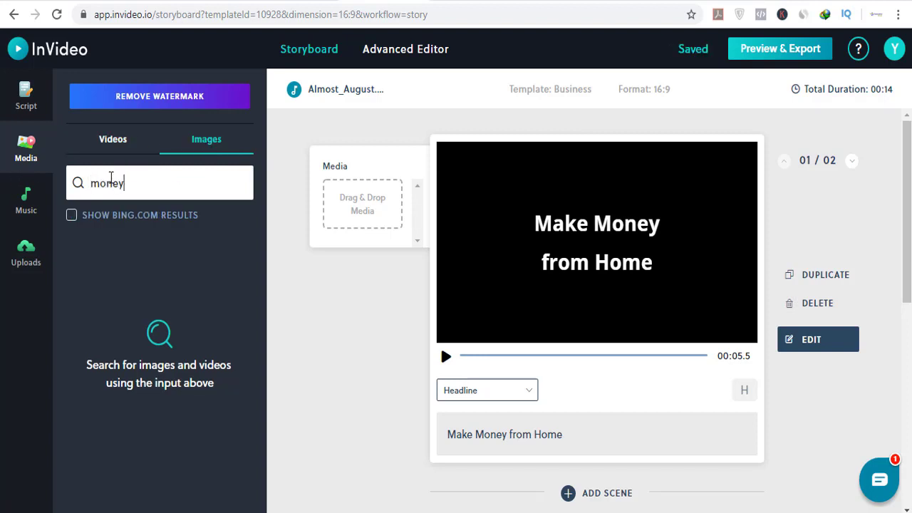
pyautogui.moveTo(186, 340); pyautogui.dragTo(349, 199)
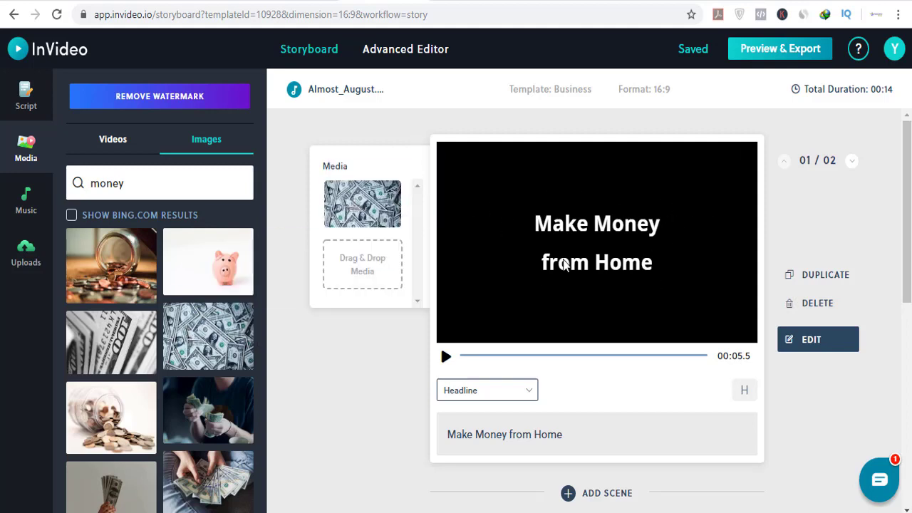
pyautogui.click(362, 202)
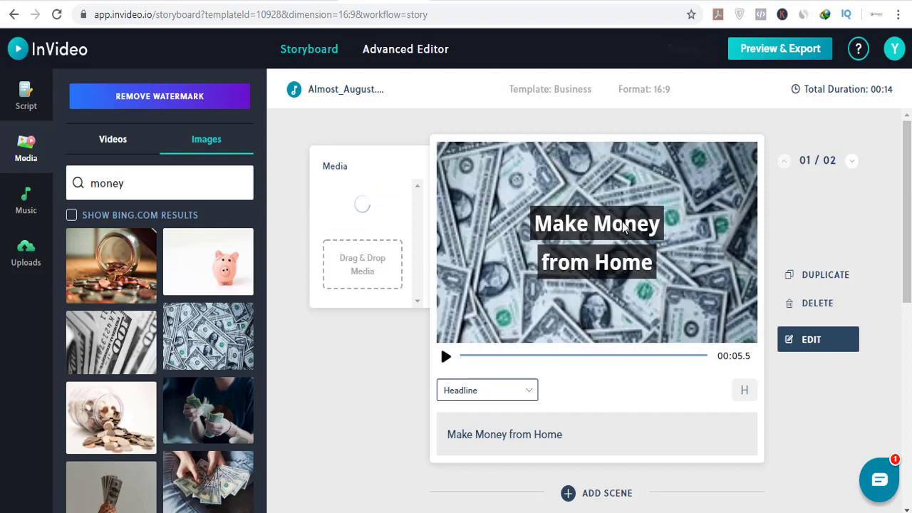
pyautogui.scroll(-4, 623, 226)
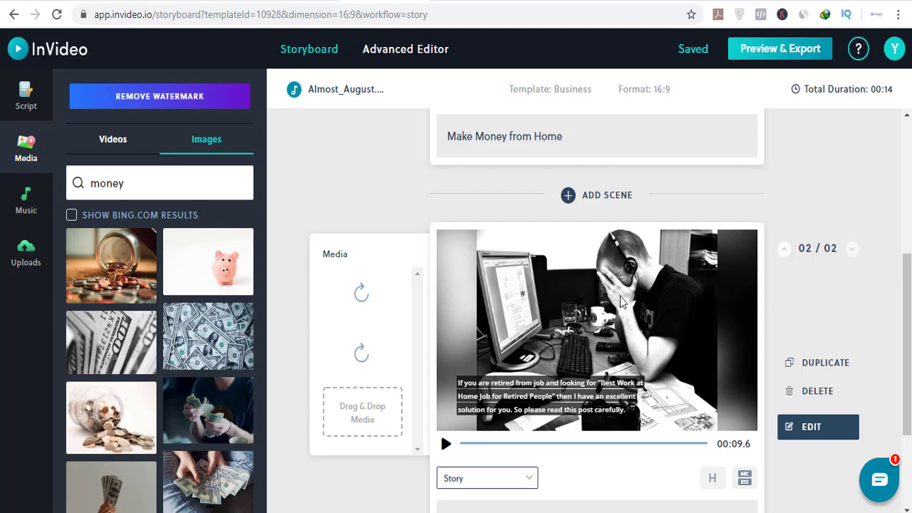
pyautogui.moveTo(906, 292); pyautogui.dragTo(898, 218)
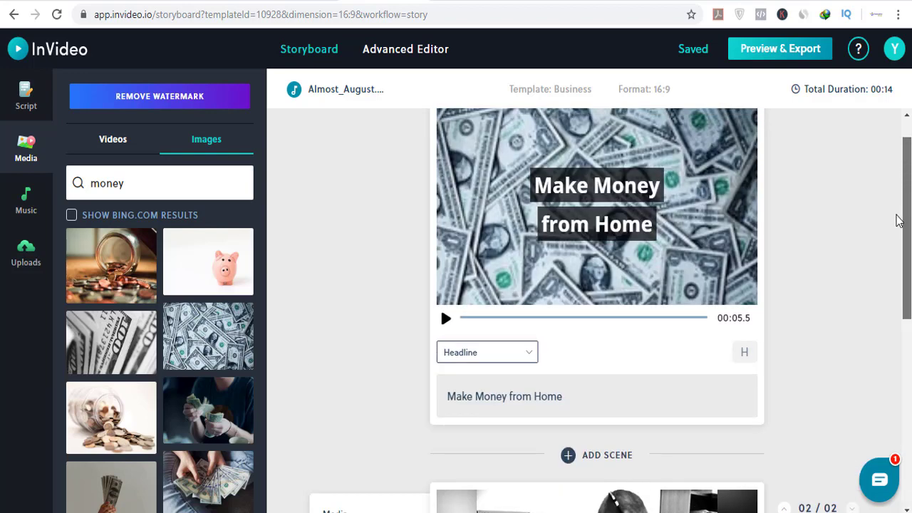
# Check the text type options for the headline scene and review the story scene's text in the storyboard.
pyautogui.scroll(-2, 656, 273)
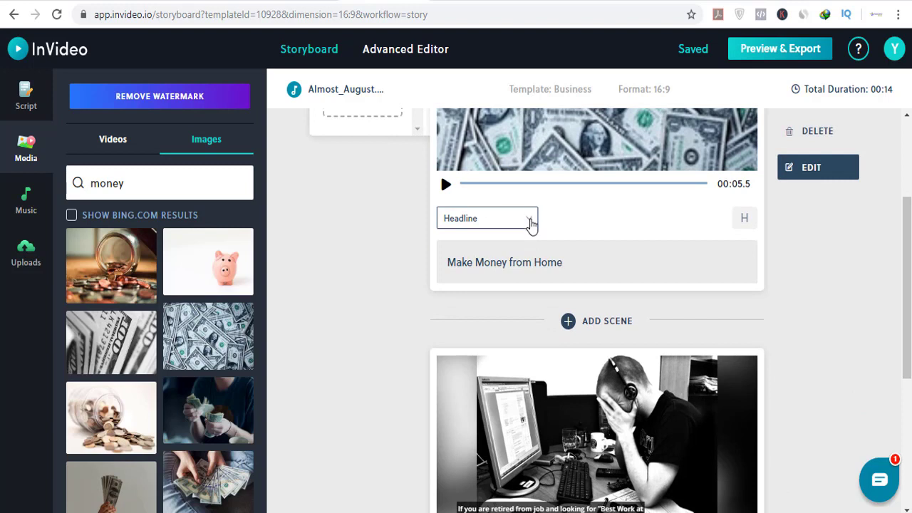
pyautogui.click(530, 222)
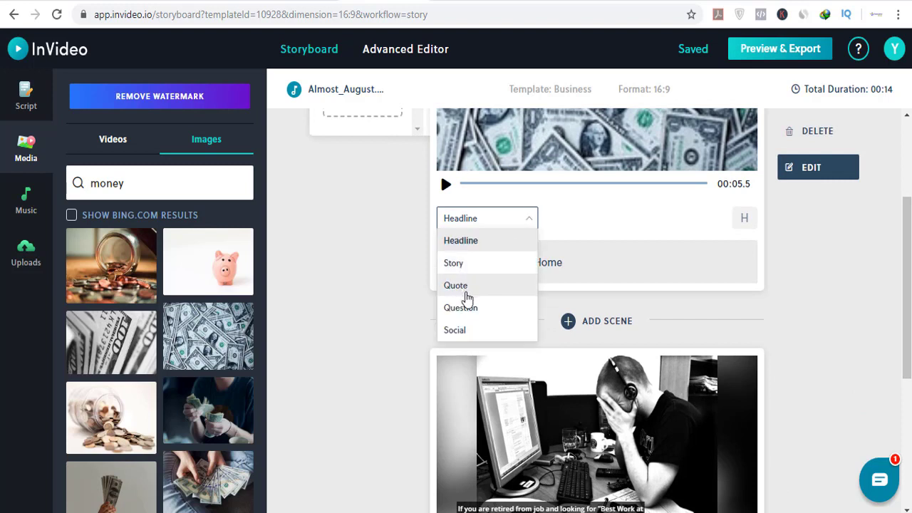
pyautogui.click(618, 233)
pyautogui.moveTo(908, 308); pyautogui.dragTo(908, 436)
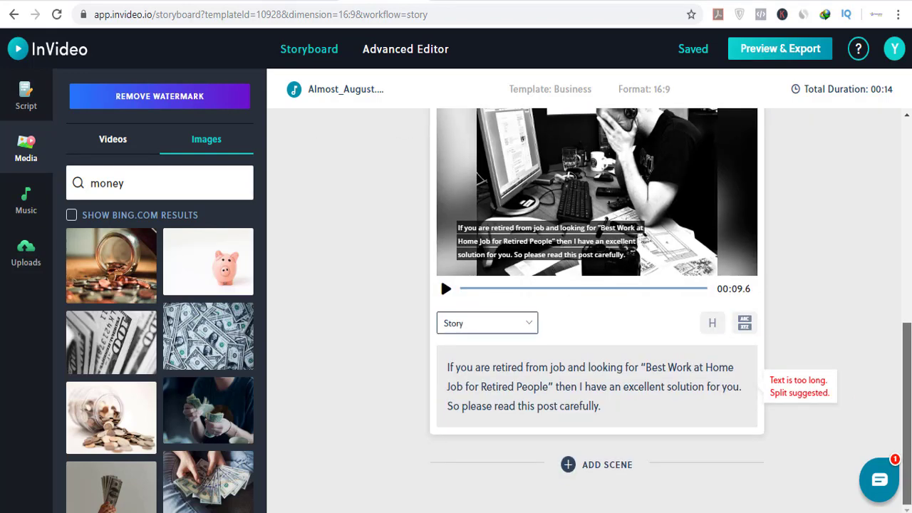
pyautogui.scroll(6, 597, 285)
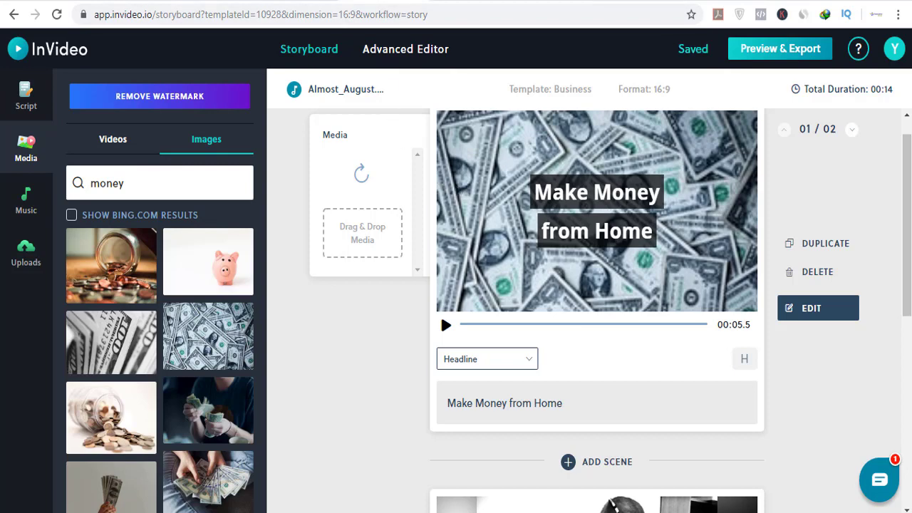
# Switch to the Lumen5 site and review the monthly prices and features of its plans on the pricing page.
pyautogui.hotkey('ctrl', 'Tab')
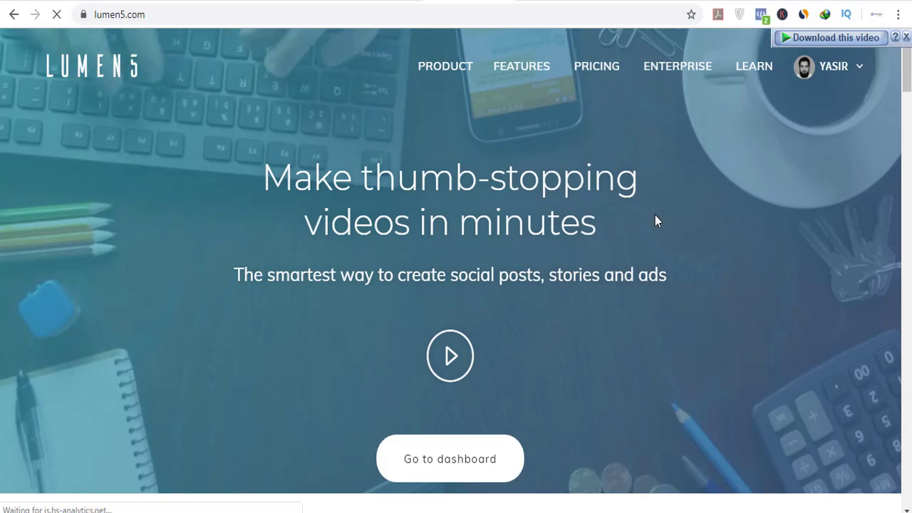
pyautogui.click(587, 79)
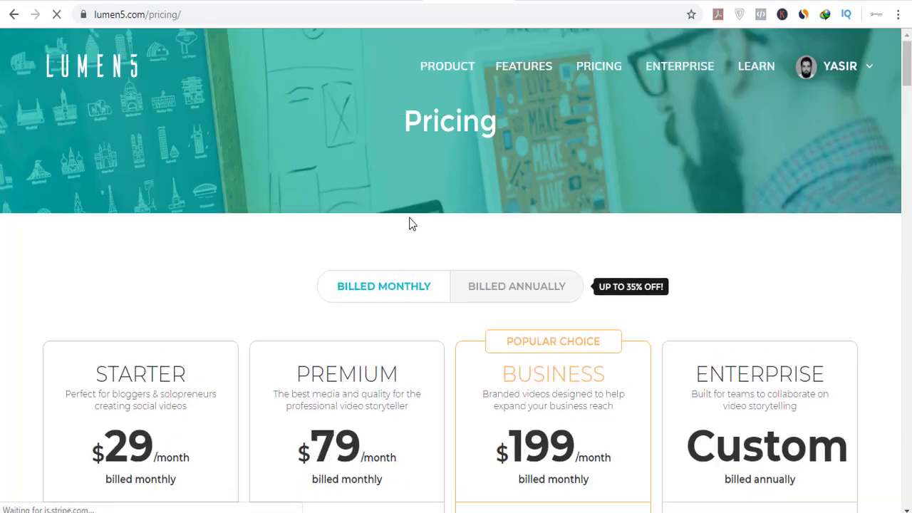
pyautogui.scroll(-3, 409, 223)
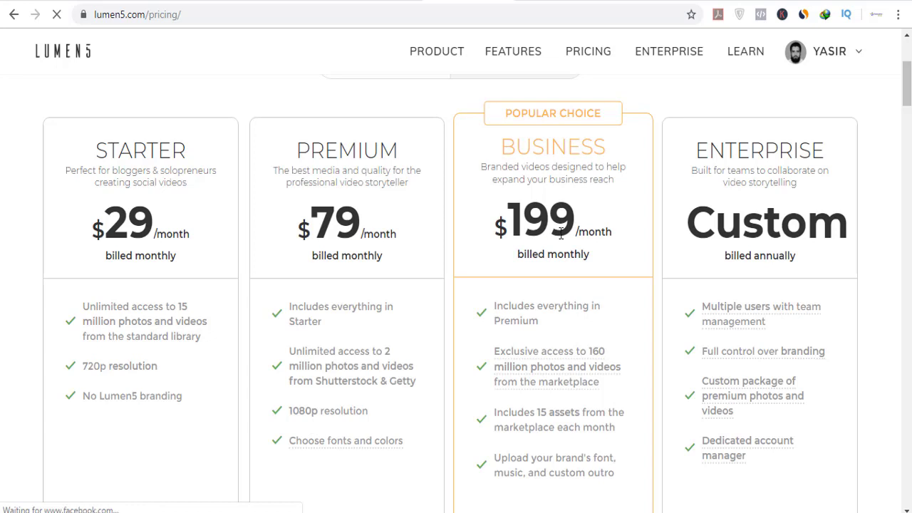
pyautogui.scroll(-1, 561, 233)
pyautogui.scroll(1, 531, 170)
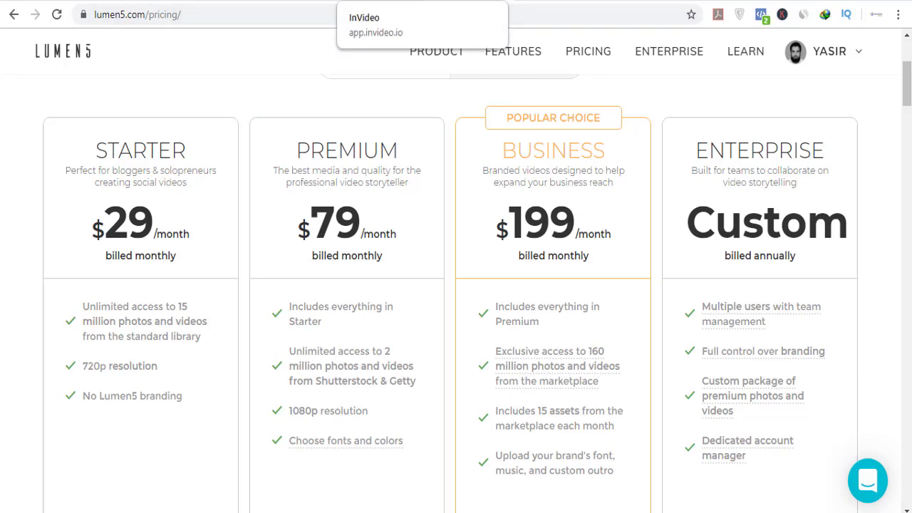
# Return to InVideo's pricing page and show the plan prices for monthly payment.
pyautogui.click(384, 0)
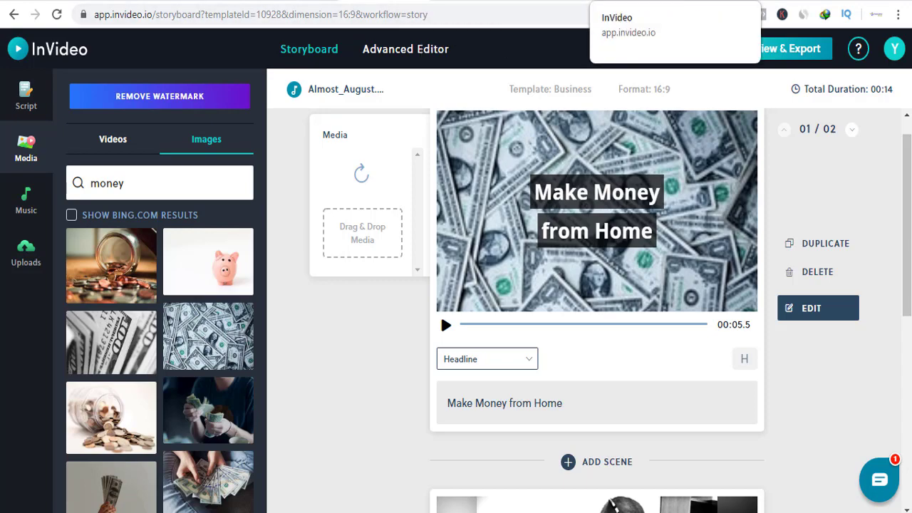
pyautogui.click(642, 0)
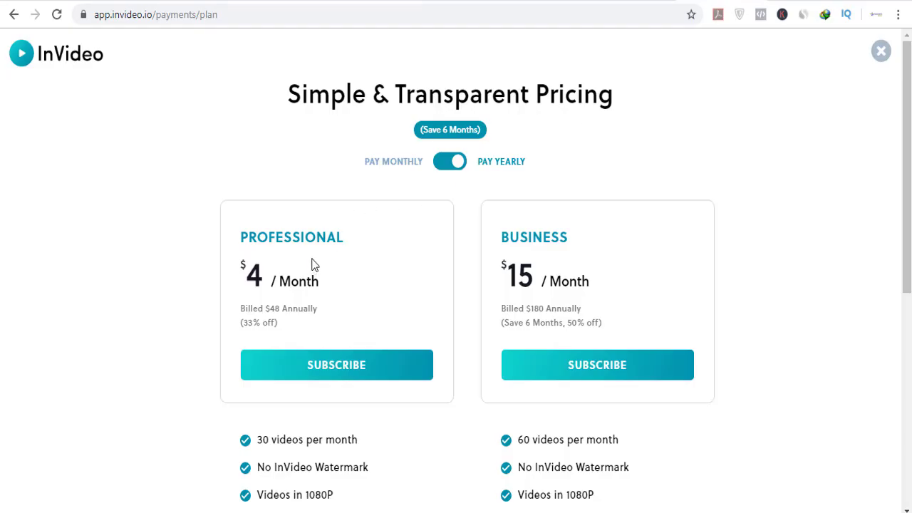
pyautogui.click(444, 166)
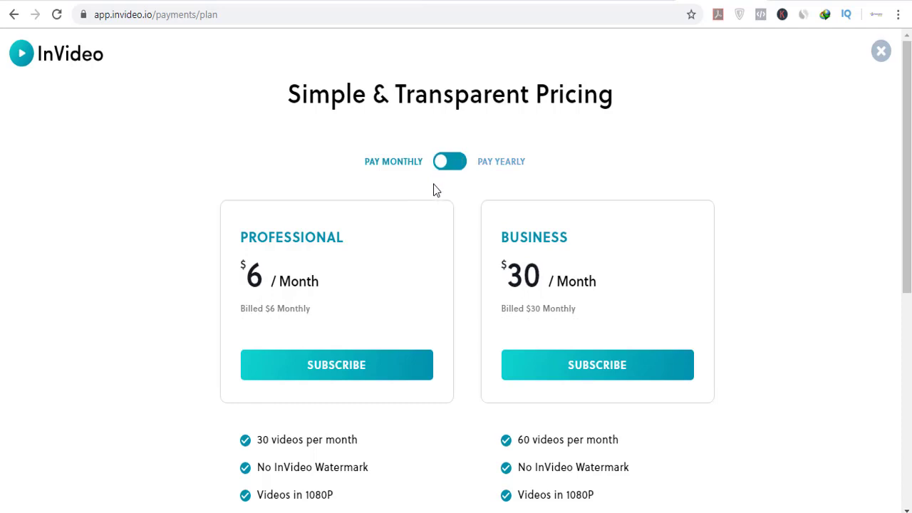
# Compare the features of the Professional and Business plans, highlighting Reseller Rights in the Professional list.
pyautogui.scroll(-1, 384, 221)
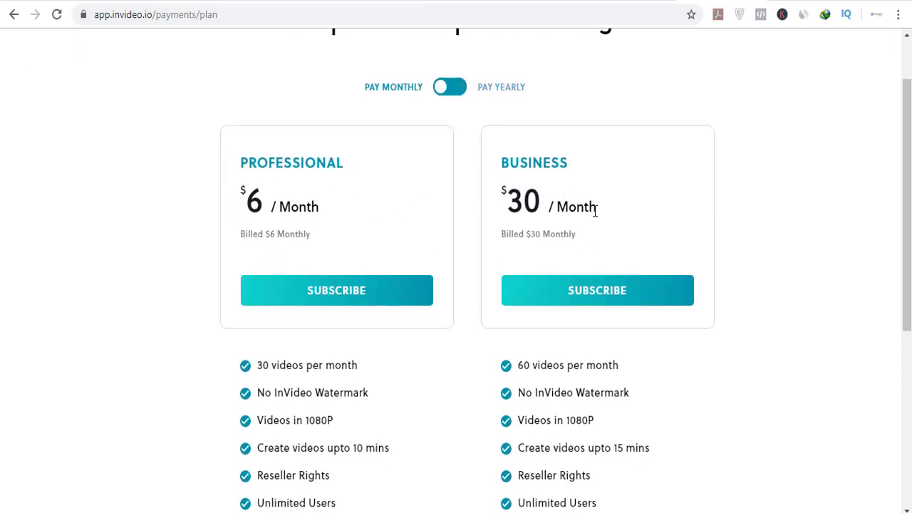
pyautogui.scroll(-1, 371, 255)
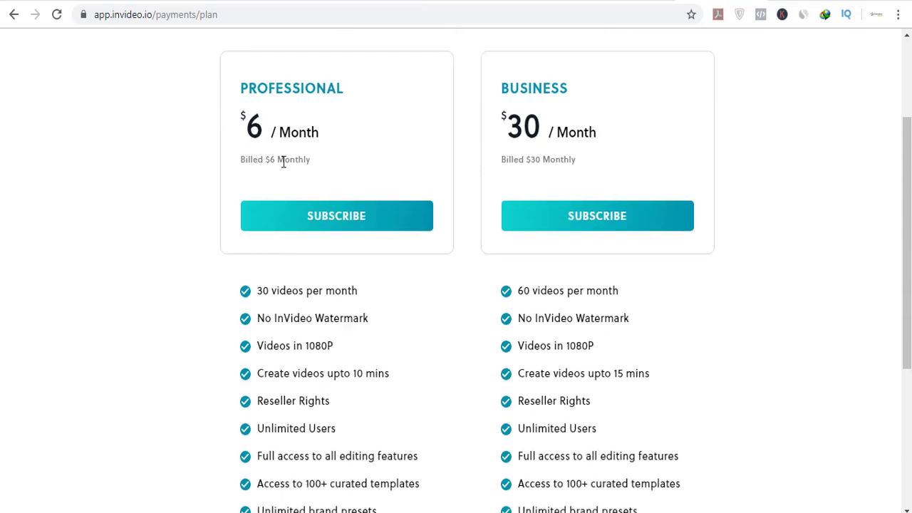
pyautogui.scroll(-2, 310, 160)
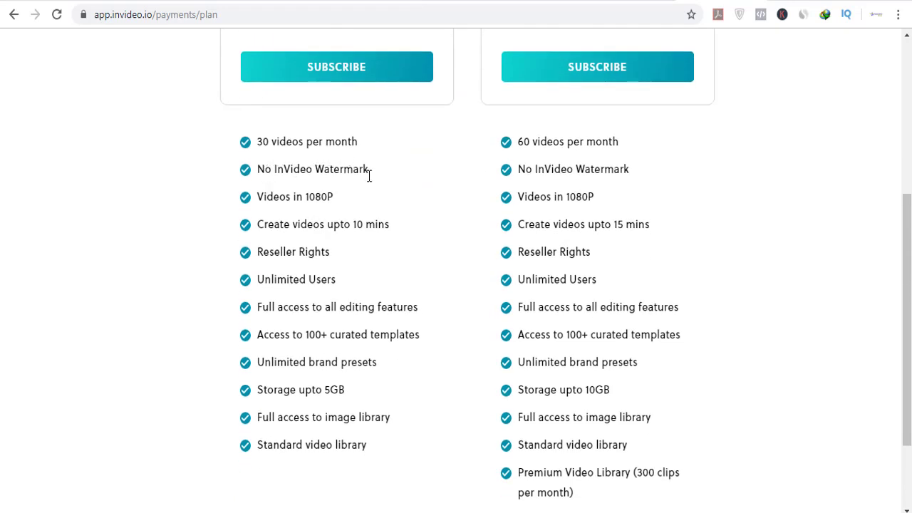
pyautogui.moveTo(261, 248); pyautogui.dragTo(330, 256)
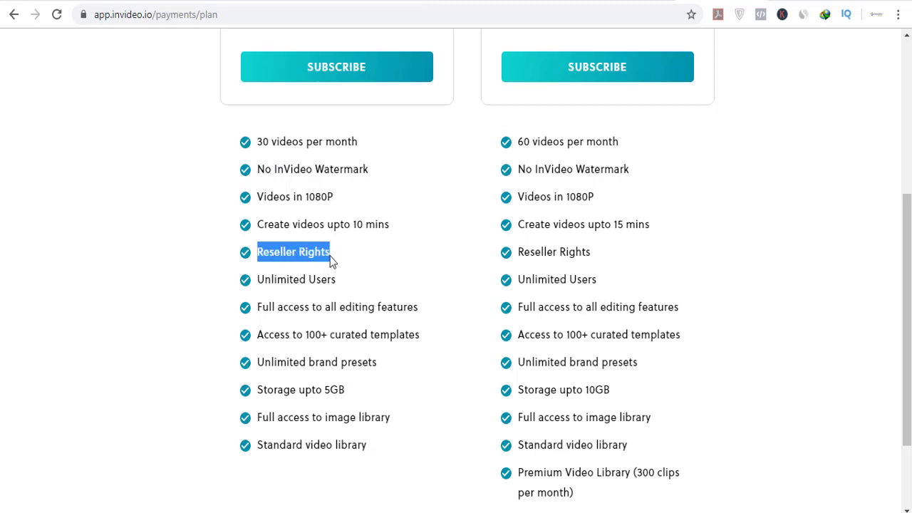
pyautogui.scroll(5, 420, 250)
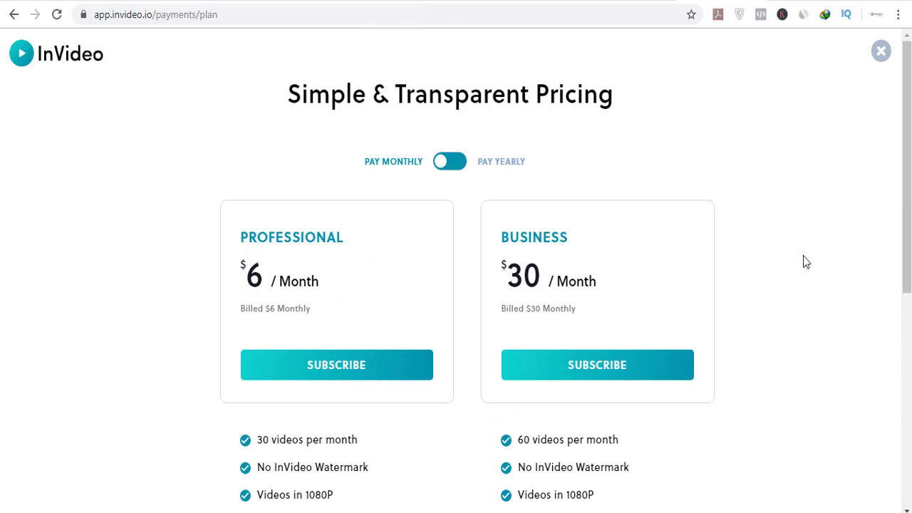
pyautogui.scroll(-3, 803, 262)
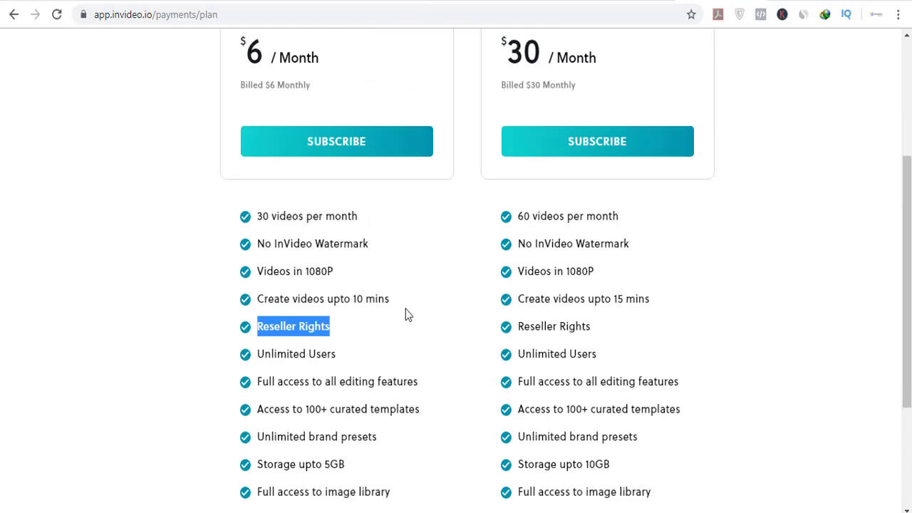
pyautogui.scroll(-3, 321, 266)
pyautogui.scroll(6, 330, 271)
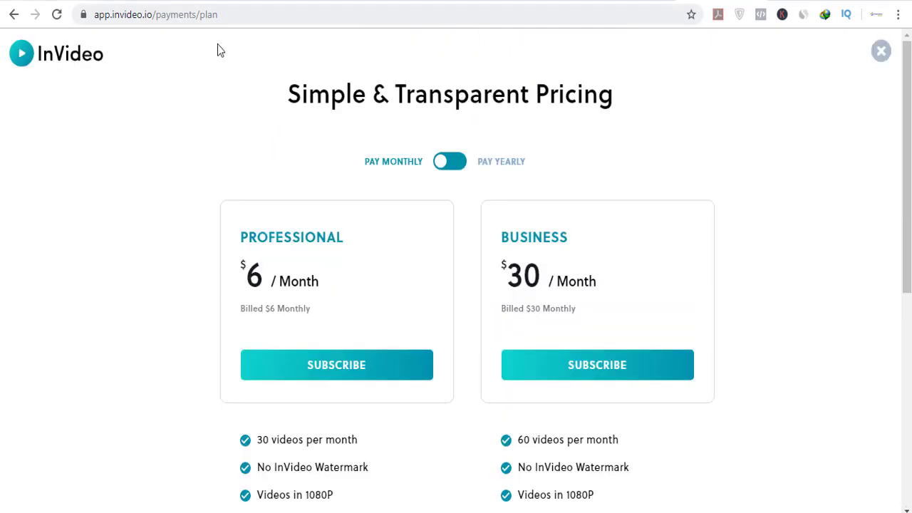